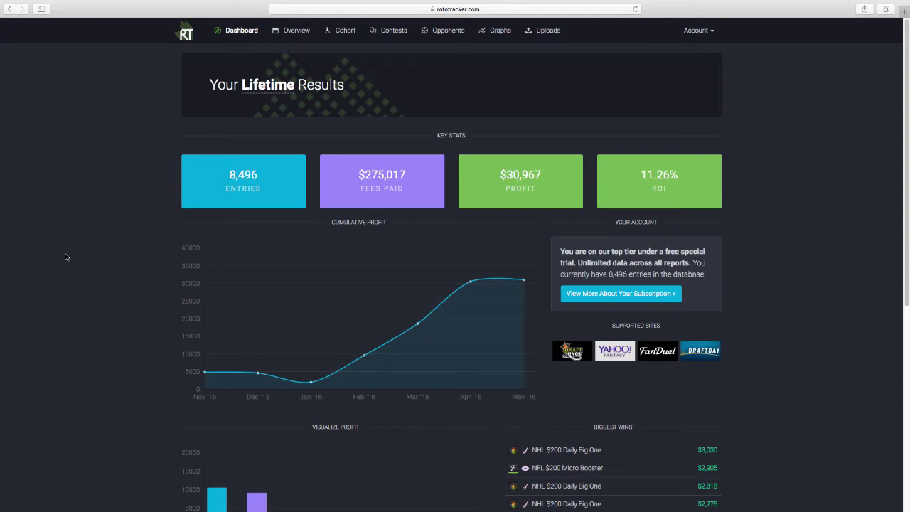
Look over the lifetime results dashboard and open the page for uploading contest entry files.
scroll(809, 306, "down", 2)
scroll(812, 306, "up", 2)
left_click(547, 32)
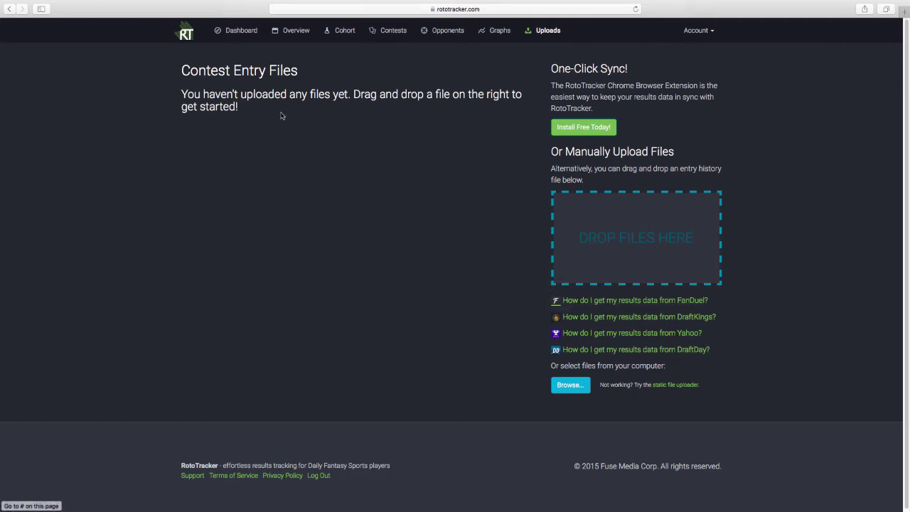
Open the cohort report broken down by sport and examine the NBA and NHL result rows.
left_click(345, 30)
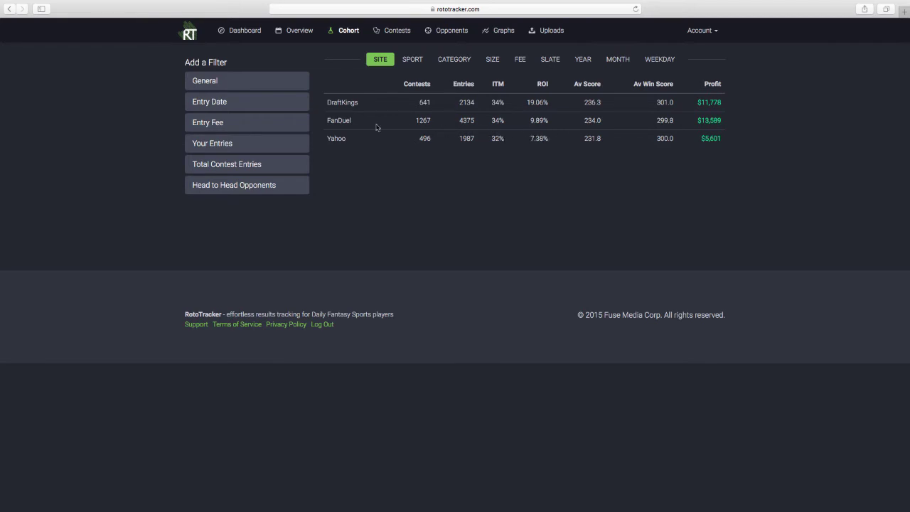
left_click(413, 59)
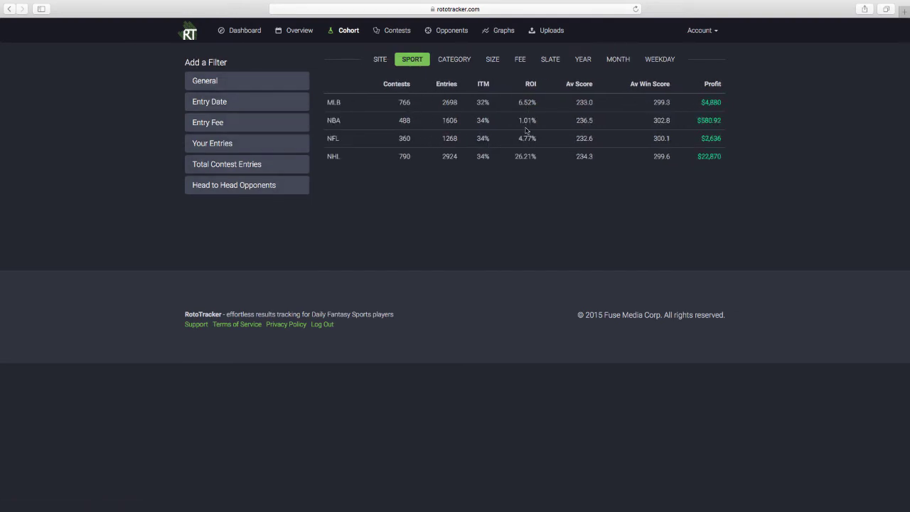
left_click_drag(465, 128, 653, 124)
left_click(442, 156)
left_click_drag(443, 157, 649, 152)
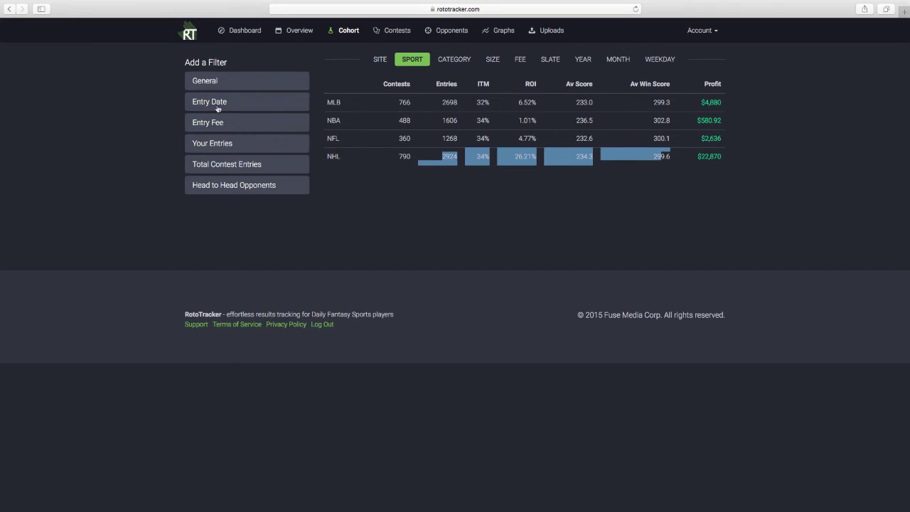
Filter the cohort report to the sport NHL and break the results down by contest category.
left_click(204, 83)
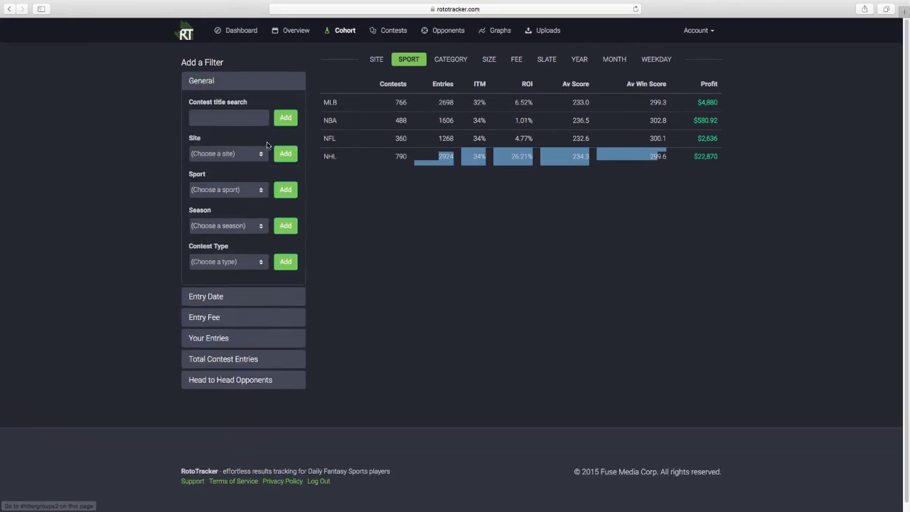
left_click(225, 190)
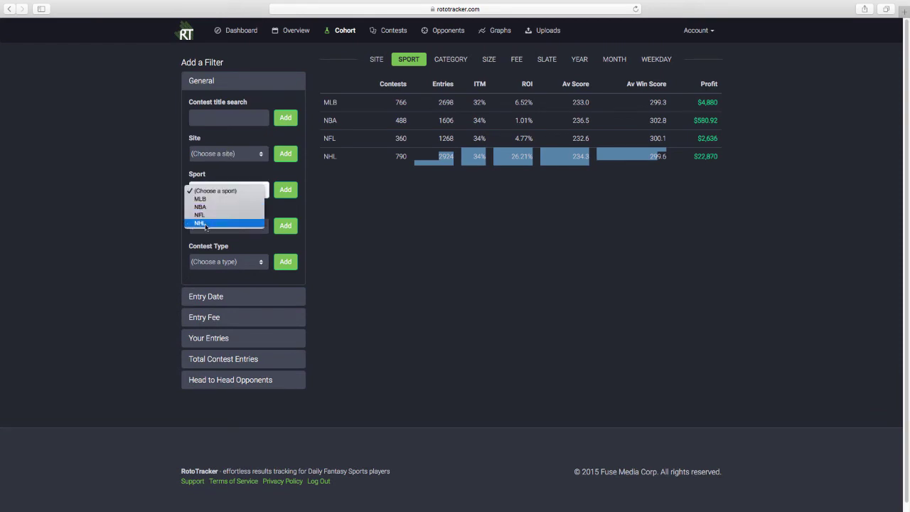
left_click(204, 223)
left_click(284, 195)
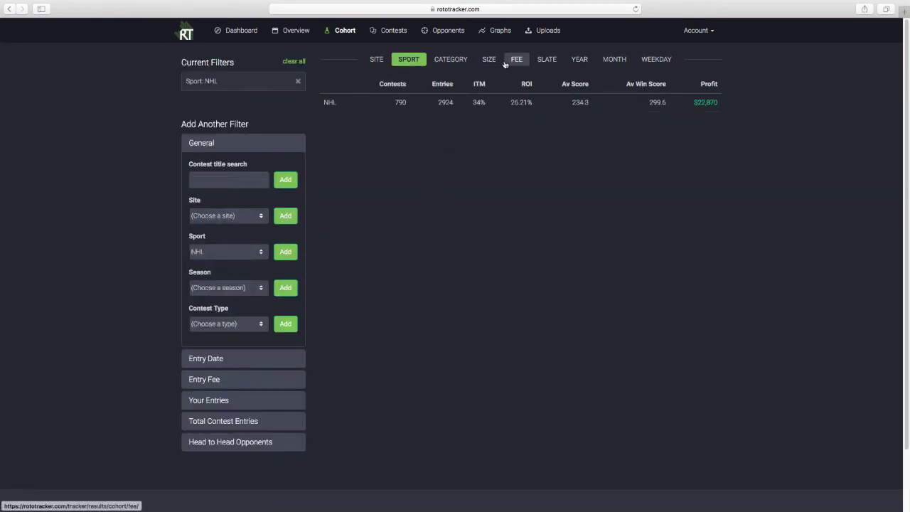
left_click(451, 59)
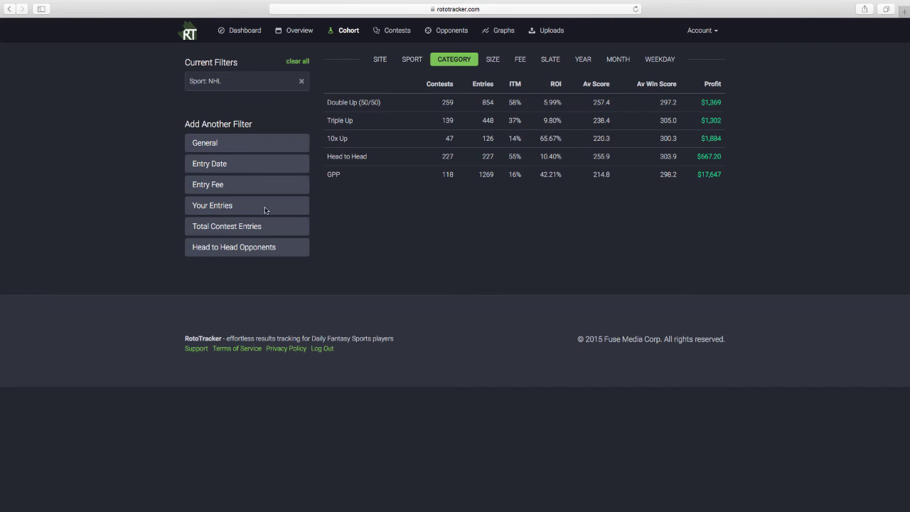
Add a Head to Head contest type filter and break the NHL results down by entry fee.
left_click(215, 145)
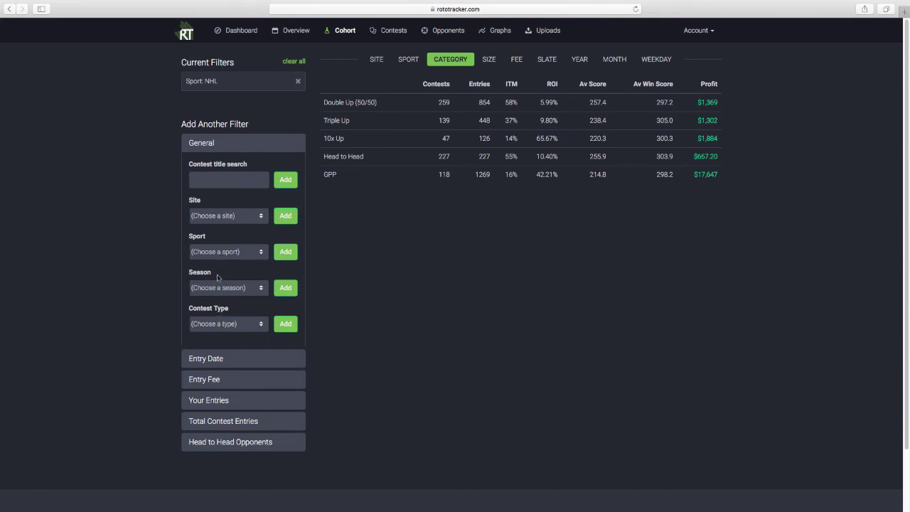
left_click(218, 324)
left_click(213, 357)
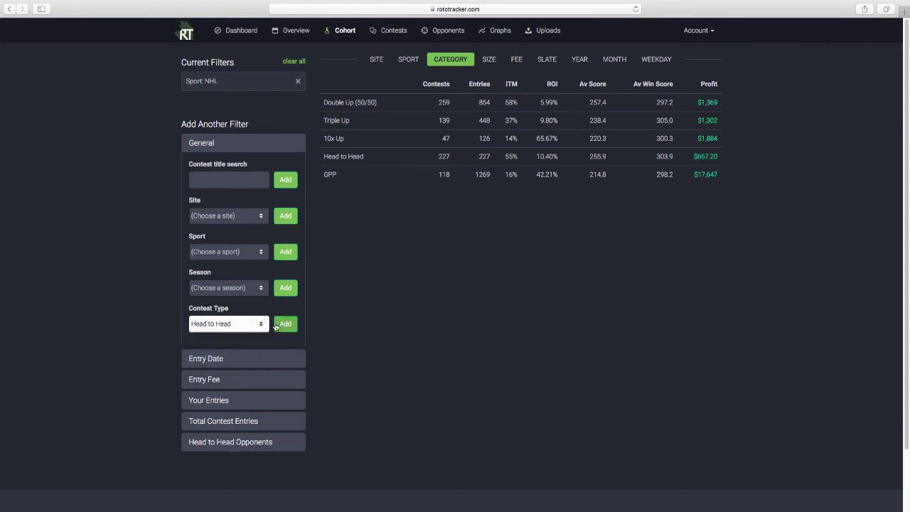
left_click(286, 324)
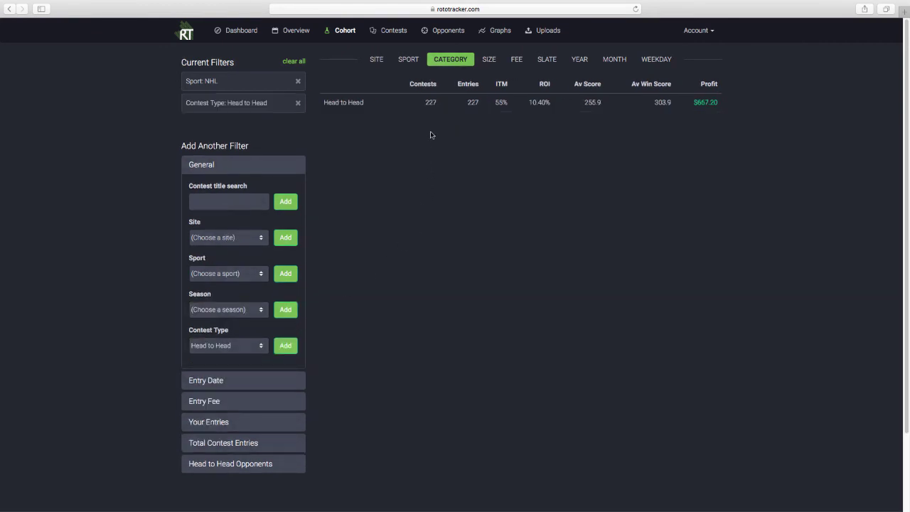
left_click(519, 62)
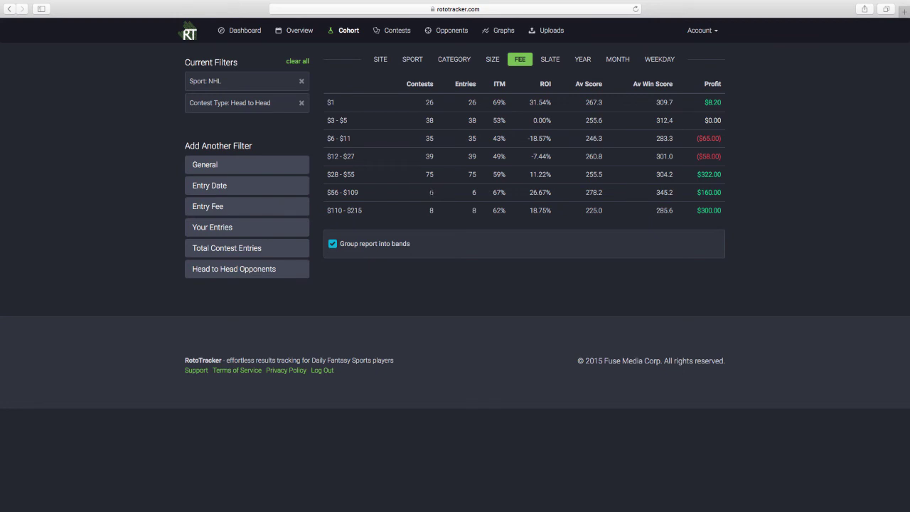
mouse_move(431, 192)
left_mouse_down()
mouse_move(462, 200)
mouse_move(449, 209)
mouse_move(436, 194)
left_mouse_up()
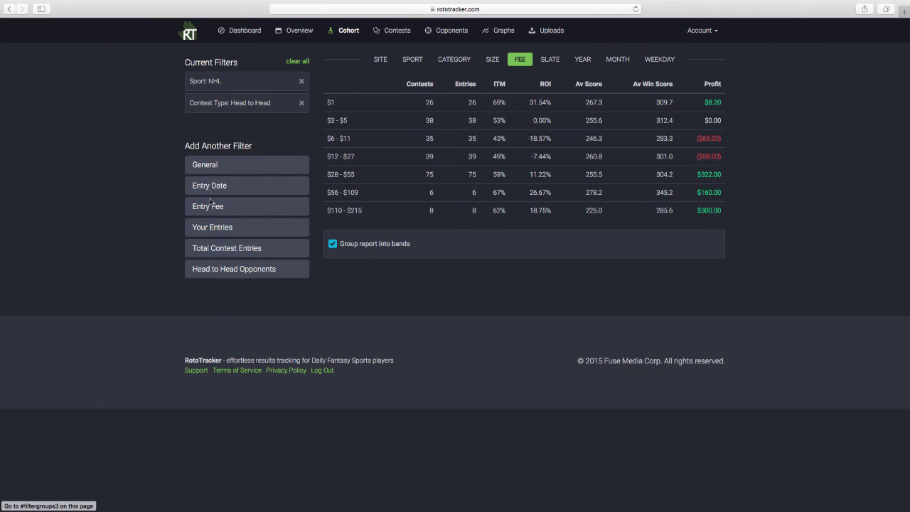
left_click(210, 167)
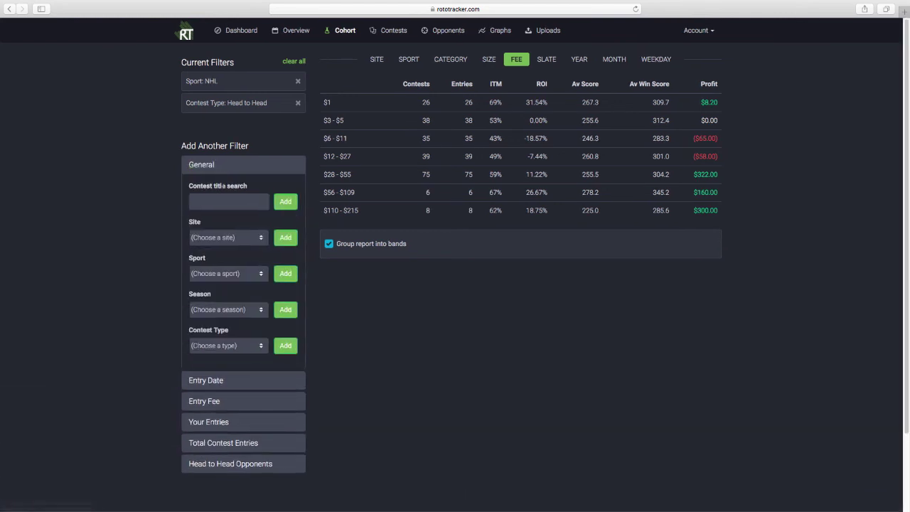
left_click(233, 311)
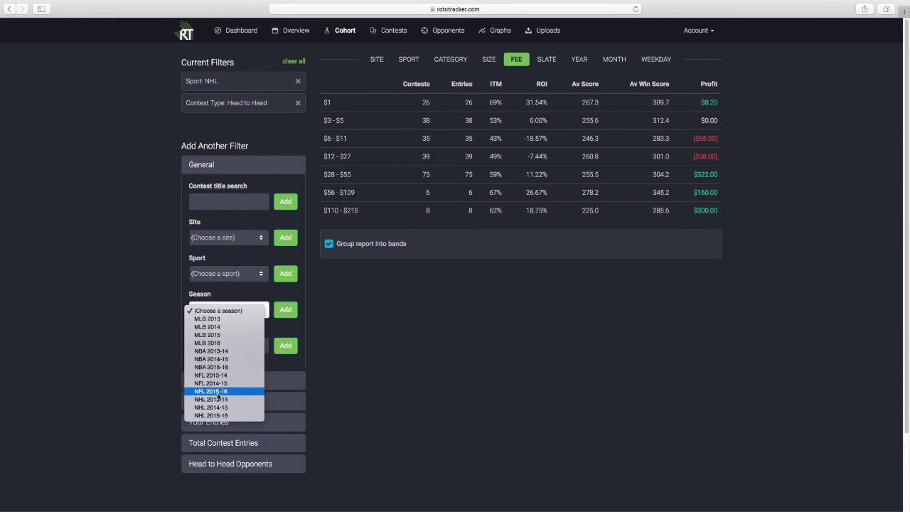
left_click(488, 333)
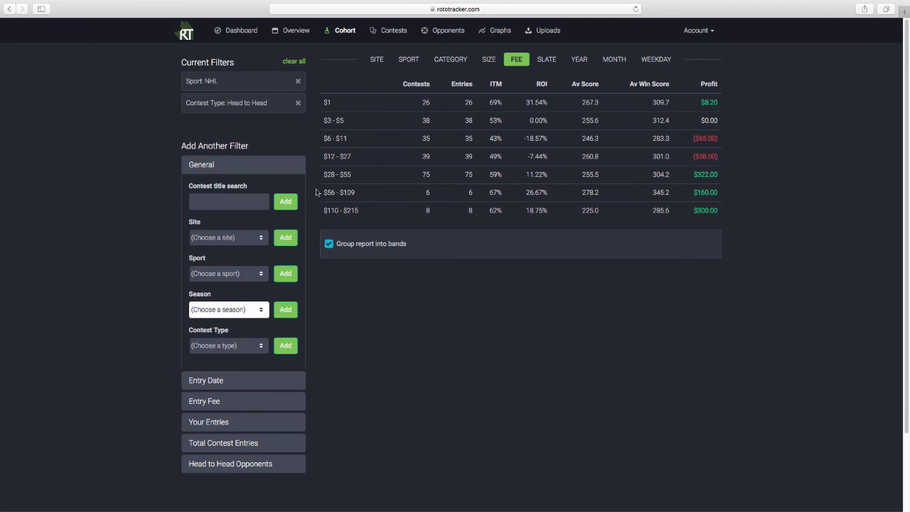
Clear all filters and view the cohort results by year, by month and by weekday.
left_click(294, 61)
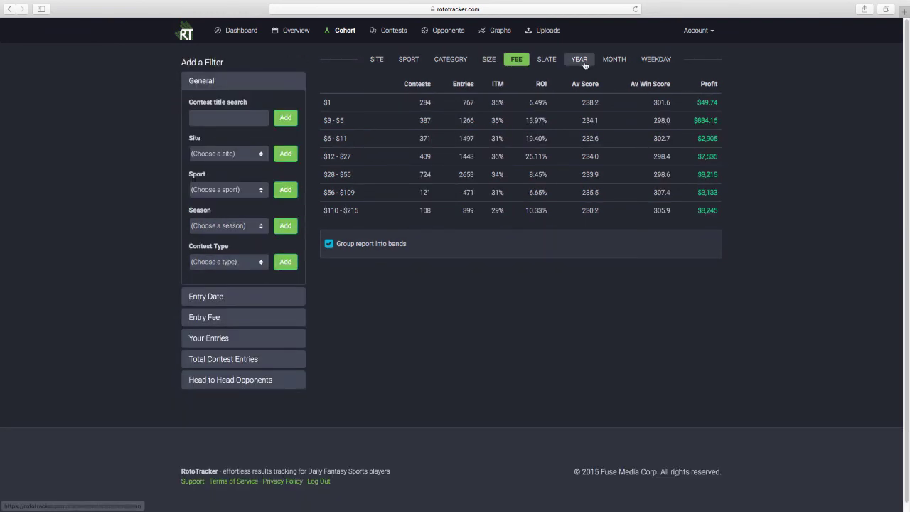
left_click(580, 61)
left_click(622, 63)
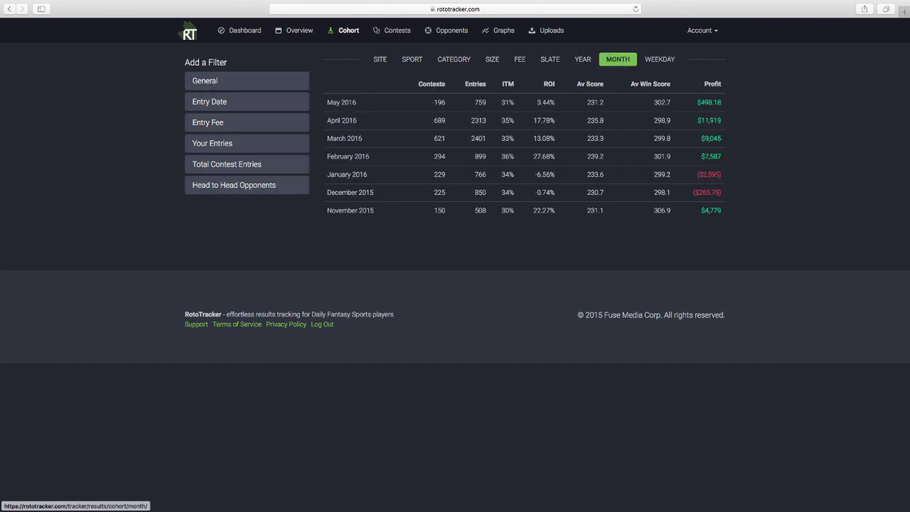
left_click(660, 64)
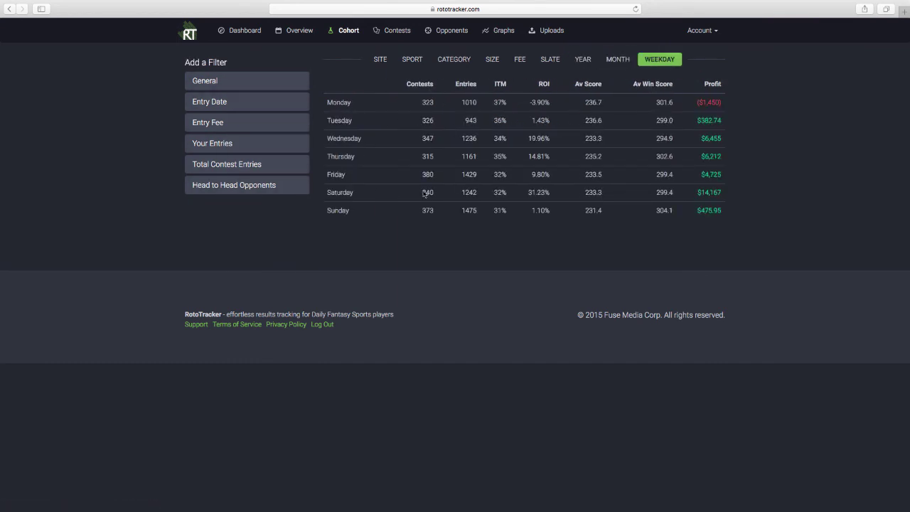
Filter the weekday cohort report to the site DraftKings.
left_click(196, 82)
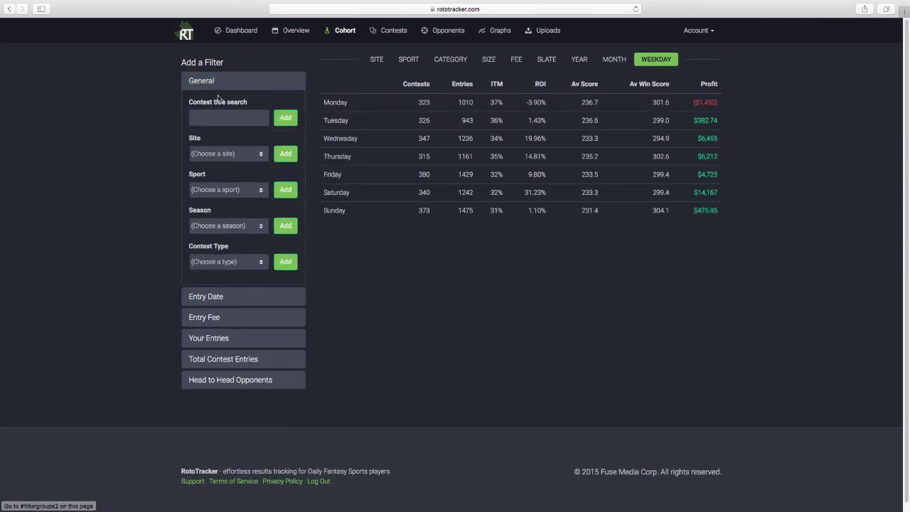
left_click(205, 153)
left_click(213, 171)
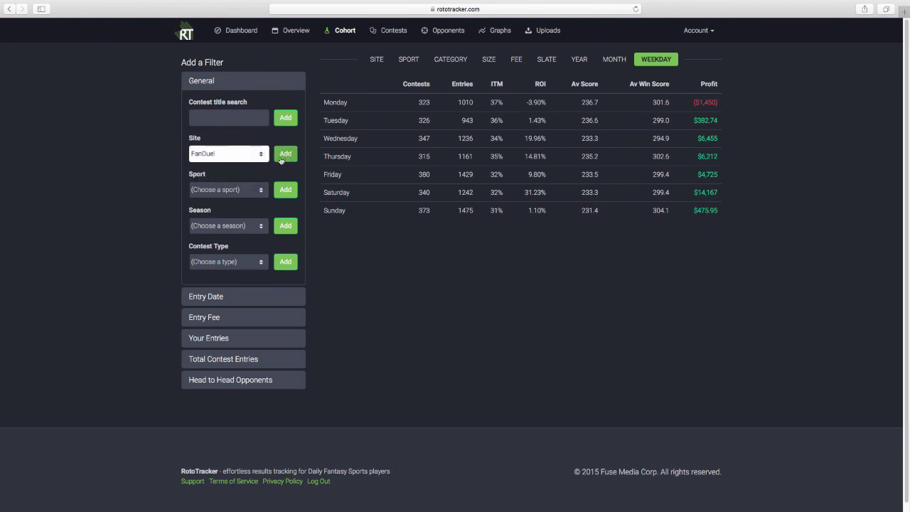
left_click(235, 154)
left_click(208, 163)
left_click(284, 155)
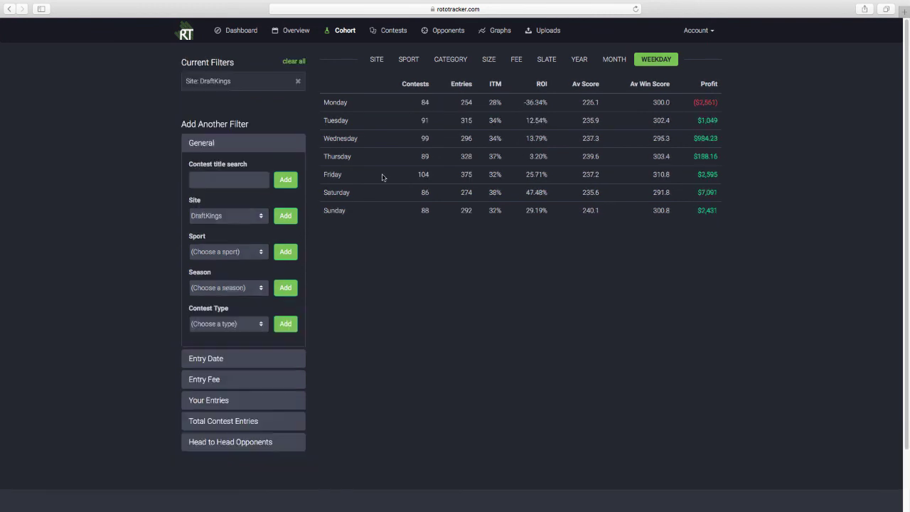